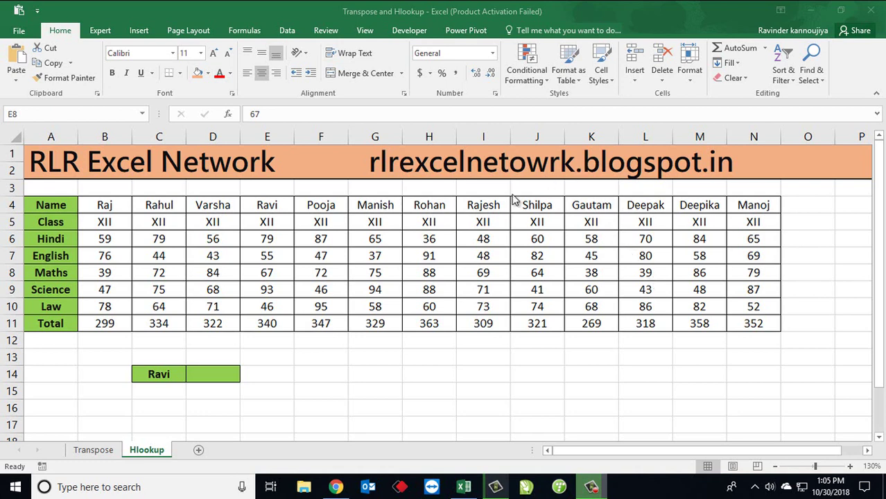
- Review the marks table: the Name header, the Total row sums, and Ravi's name cell
key(F2)
click(49, 207)
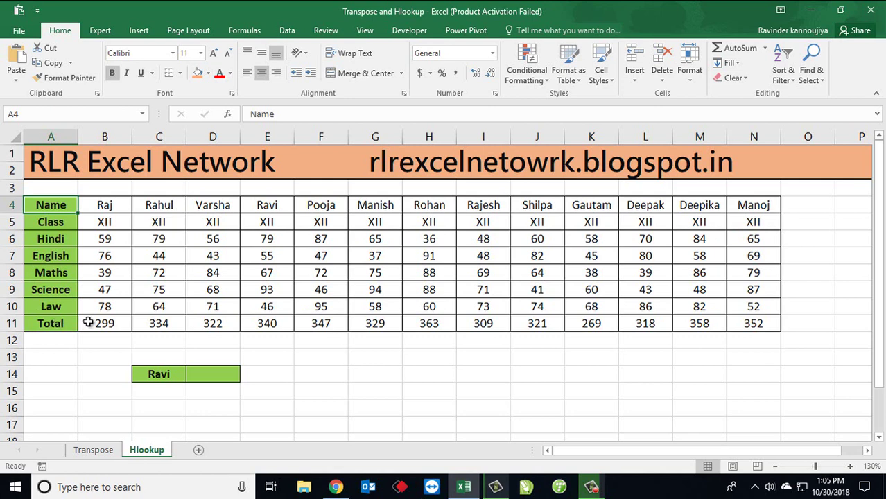
mouse_move(102, 324)
mouse_down()
mouse_move(693, 341)
mouse_move(732, 324)
mouse_up()
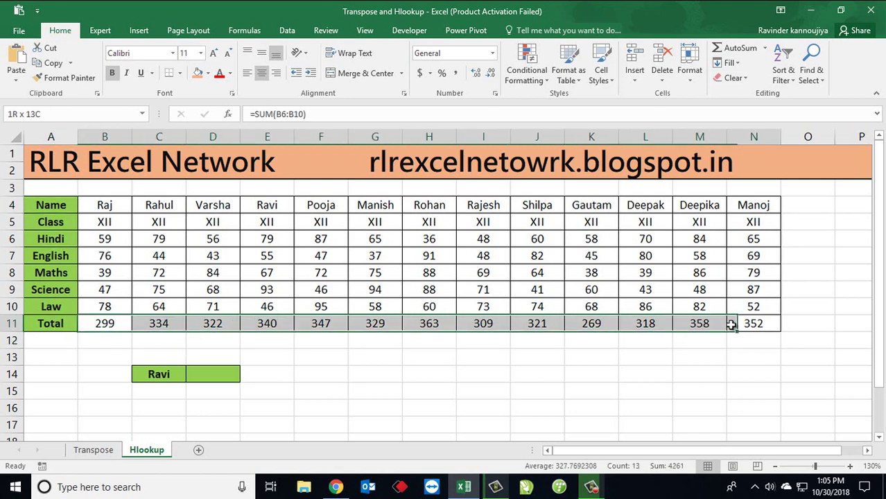
click(314, 324)
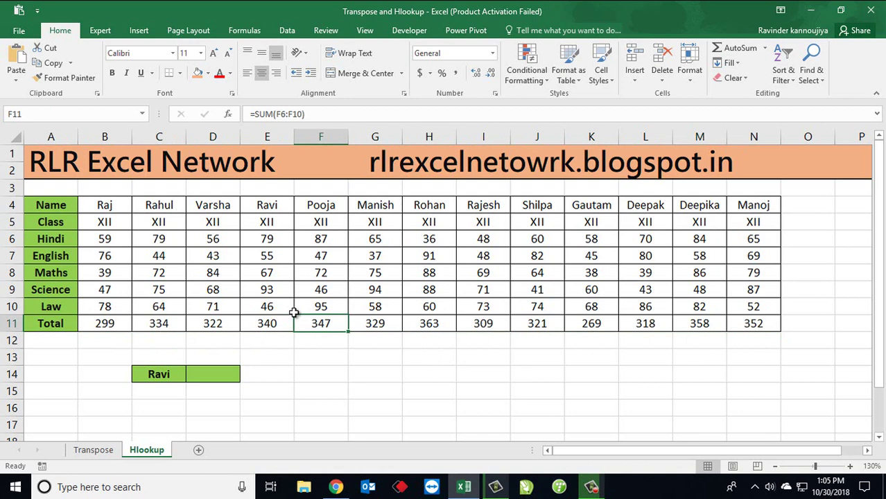
click(173, 372)
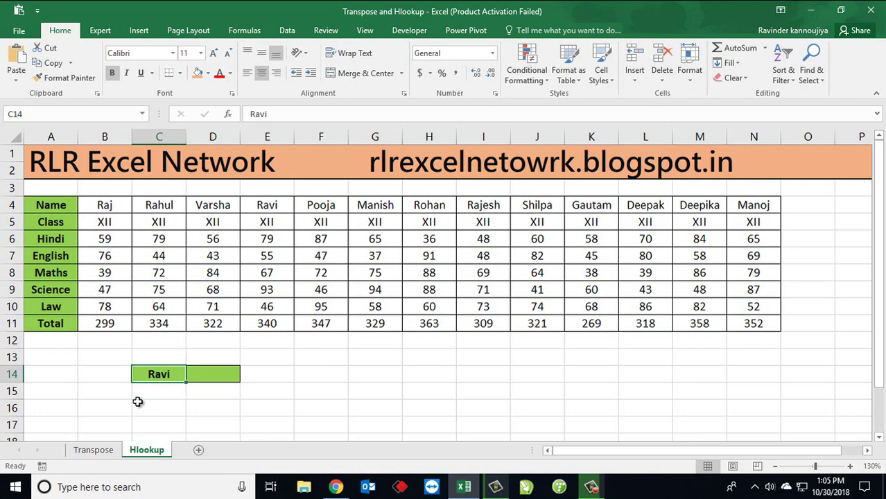
- In D14, begin =HLOOKUP( using C14 (Ravi) as the lookup value
click(208, 376)
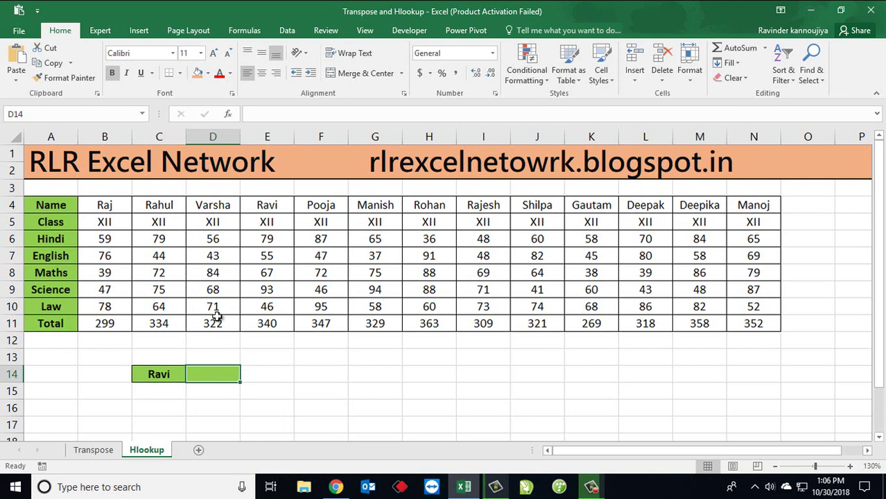
text(=hloo)
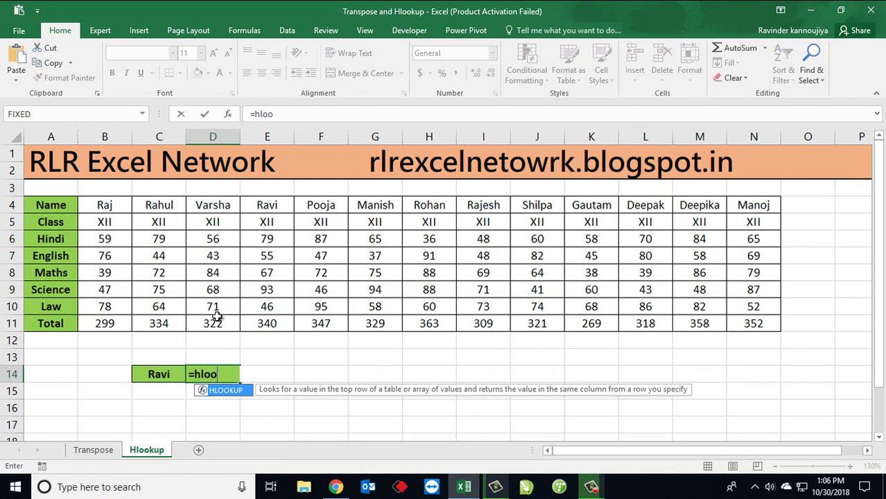
key(Tab)
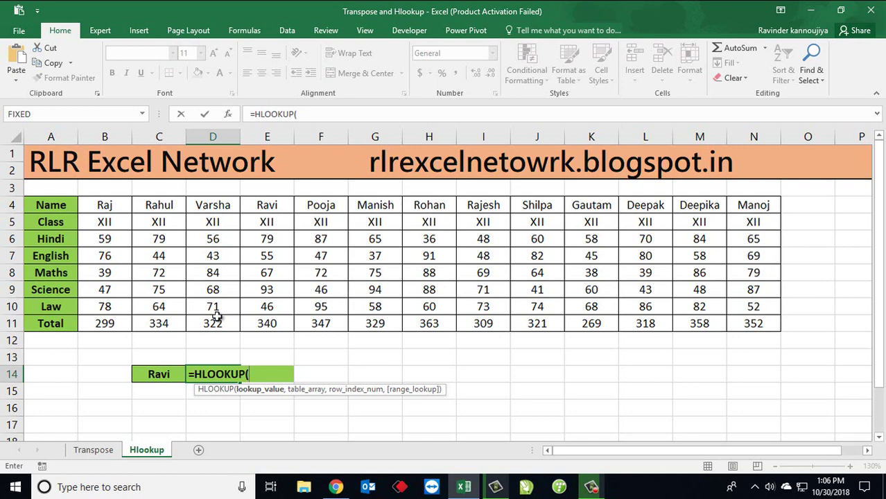
key(Left)
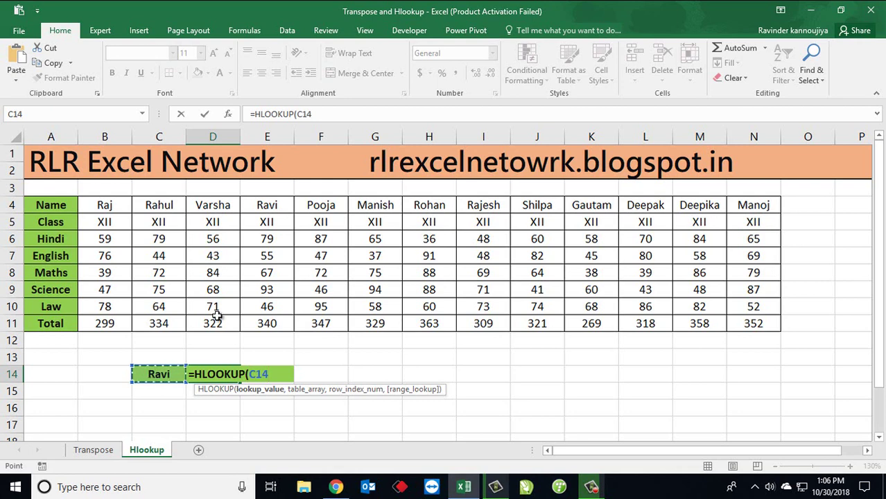
- Add A4:N11 as the HLOOKUP table array, followed by a comma
text(,)
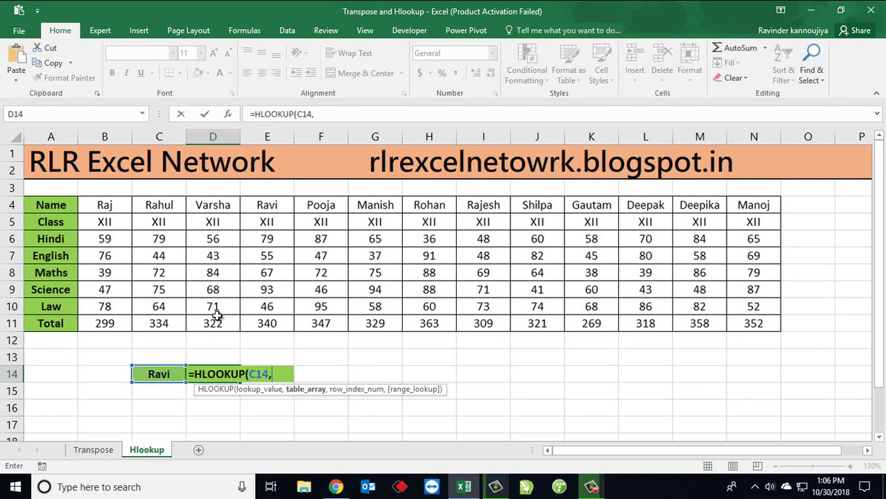
key(Up)
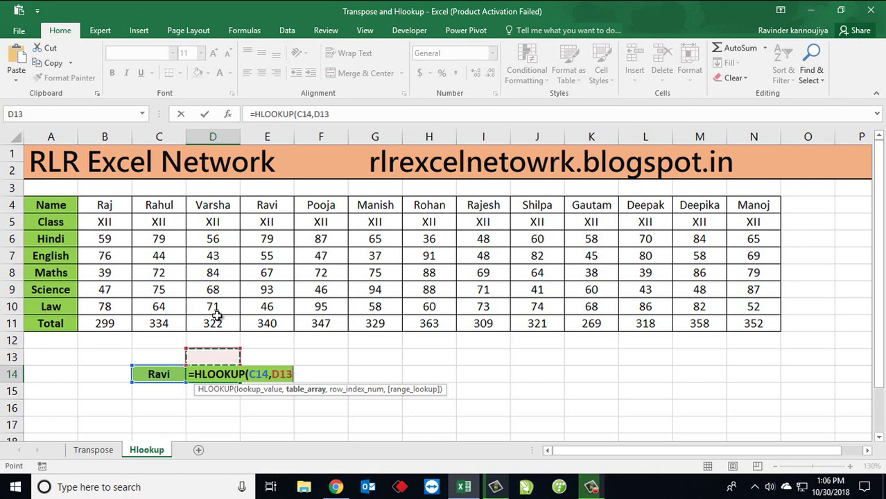
key(Up)
key(Up)
key(Up)
key(Up)
key(Up)
key(Up)
key(Up)
key(Up)
key(Left)
key(Left)
key(Left)
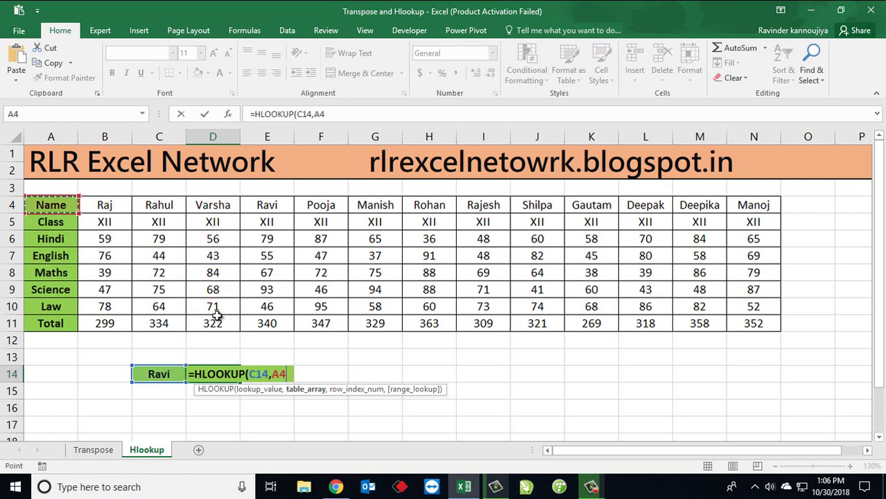
key(ctrl+shift+Right)
key(ctrl+shift+Down)
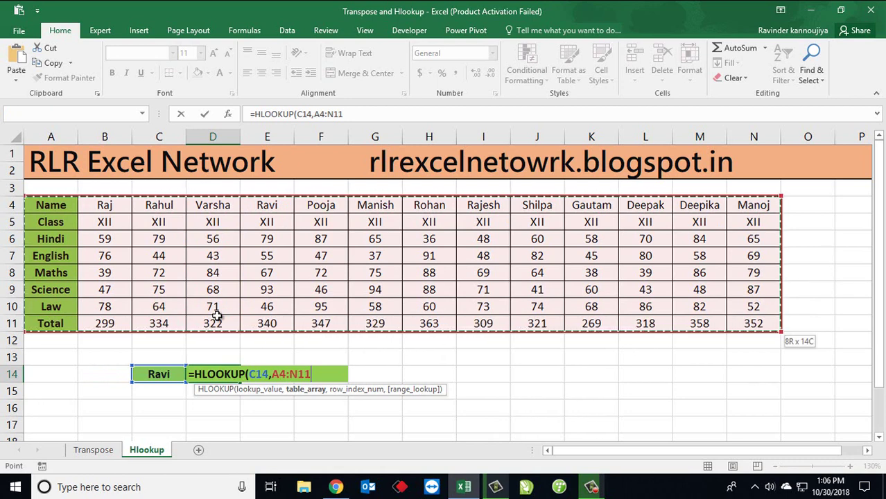
text(,)
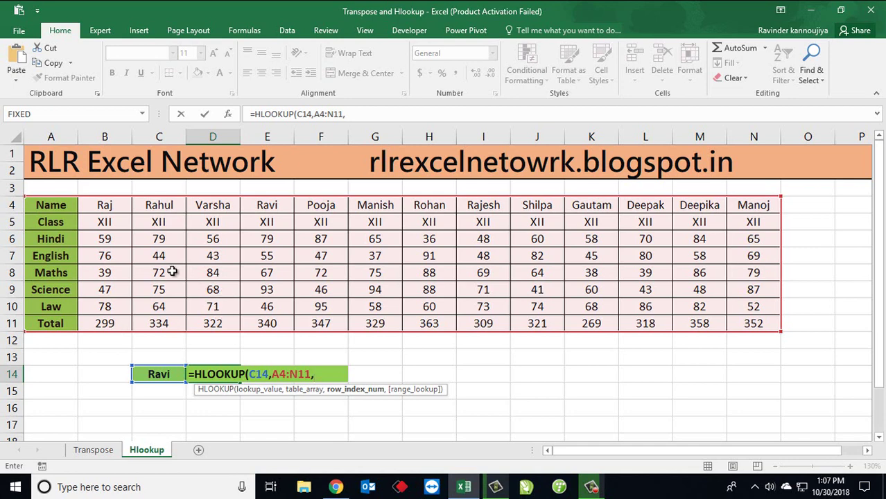
- Complete =HLOOKUP(C14,A4:N11,8,0) with row index 8 and exact match, giving 340
text(8,)
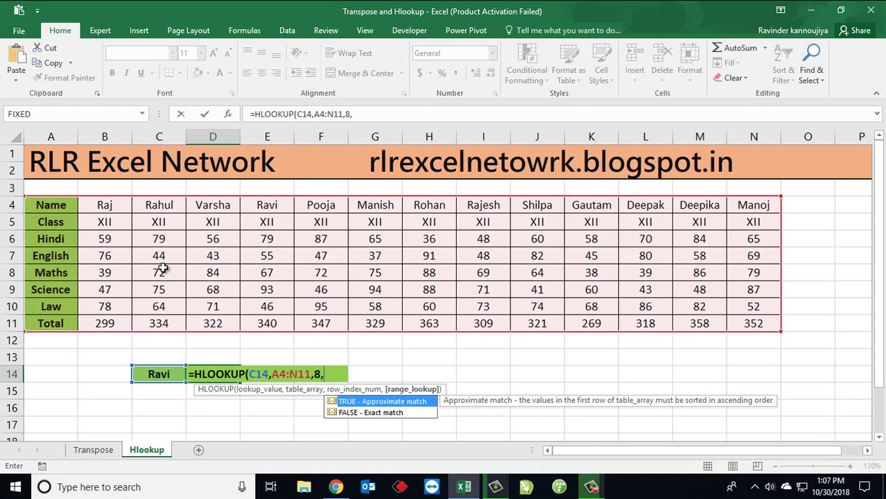
text(0)
text())
key(Return)
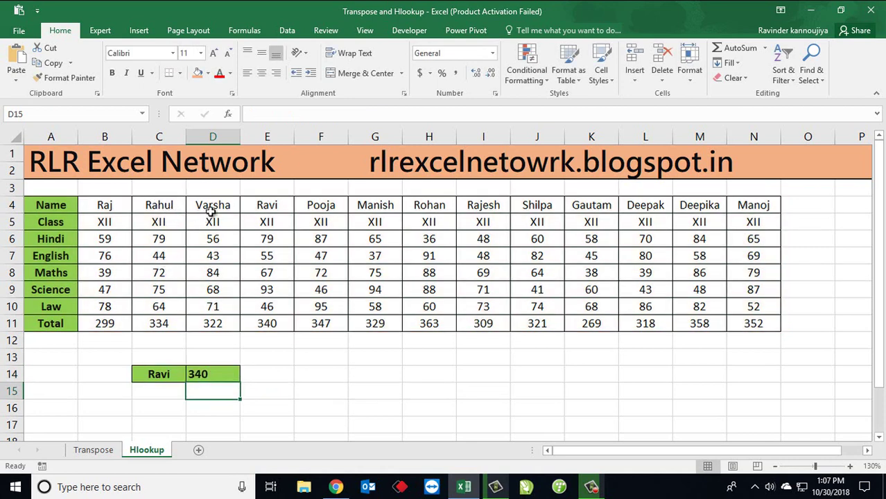
click(256, 204)
click(267, 323)
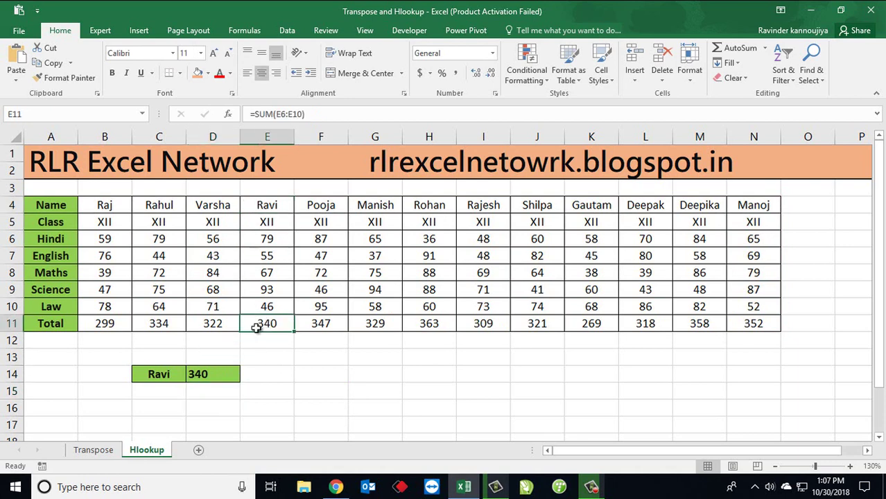
click(160, 374)
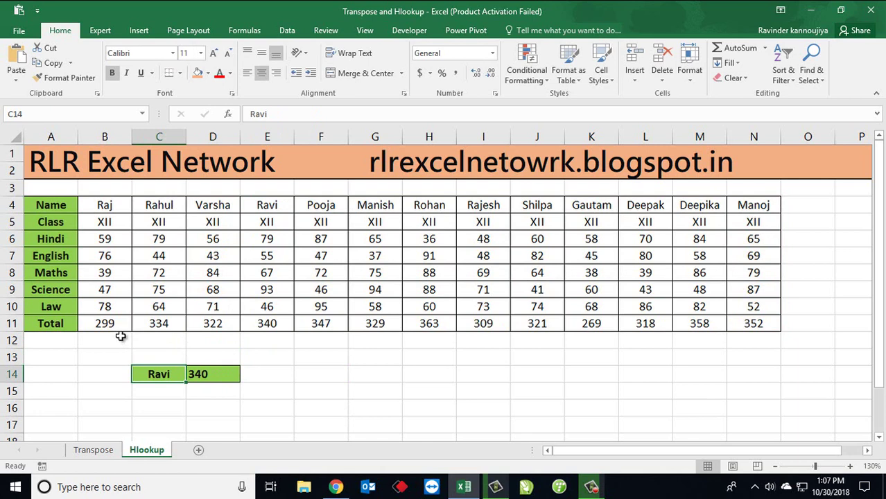
- Edit C14's name from Ravi to Raj and confirm D14 now returns 299
key(F2)
text(j)
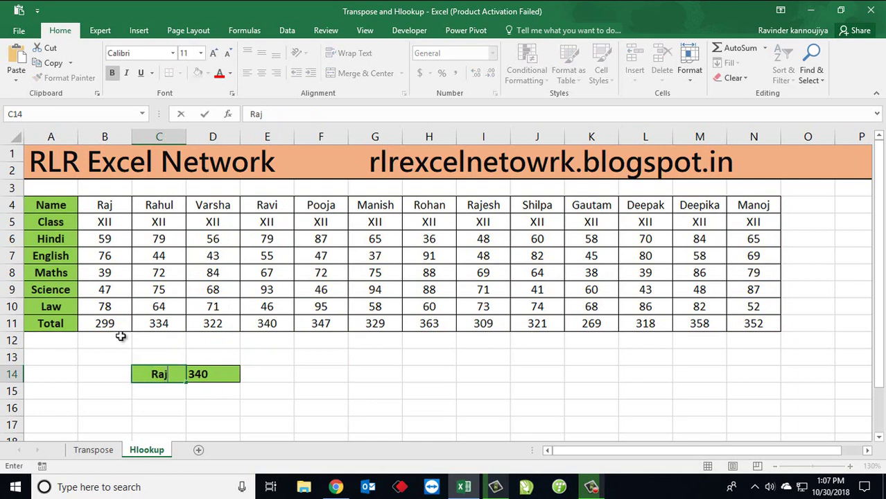
key(Return)
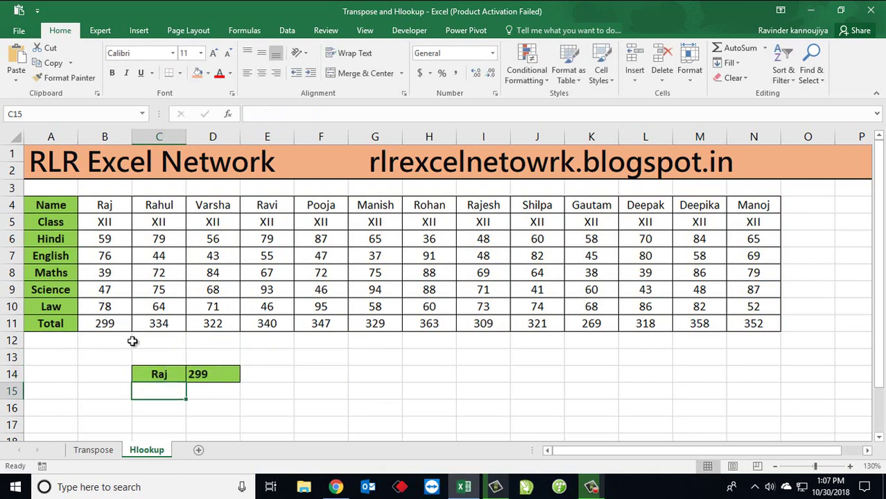
click(231, 375)
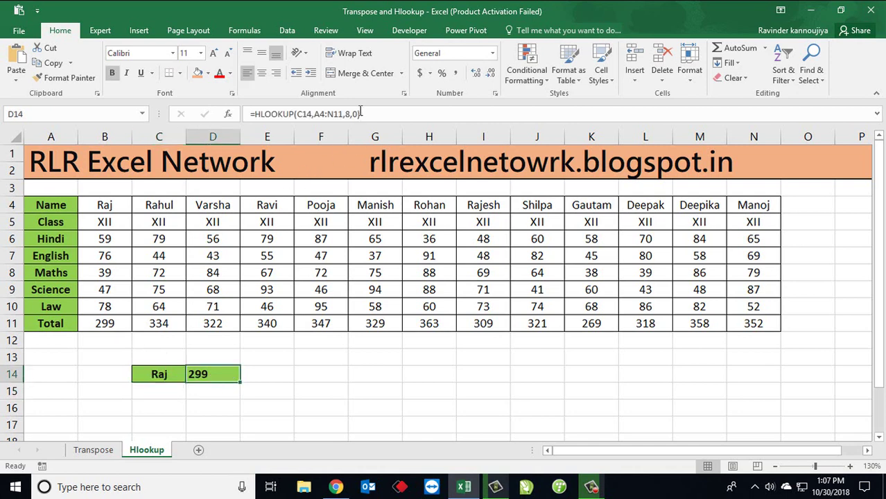